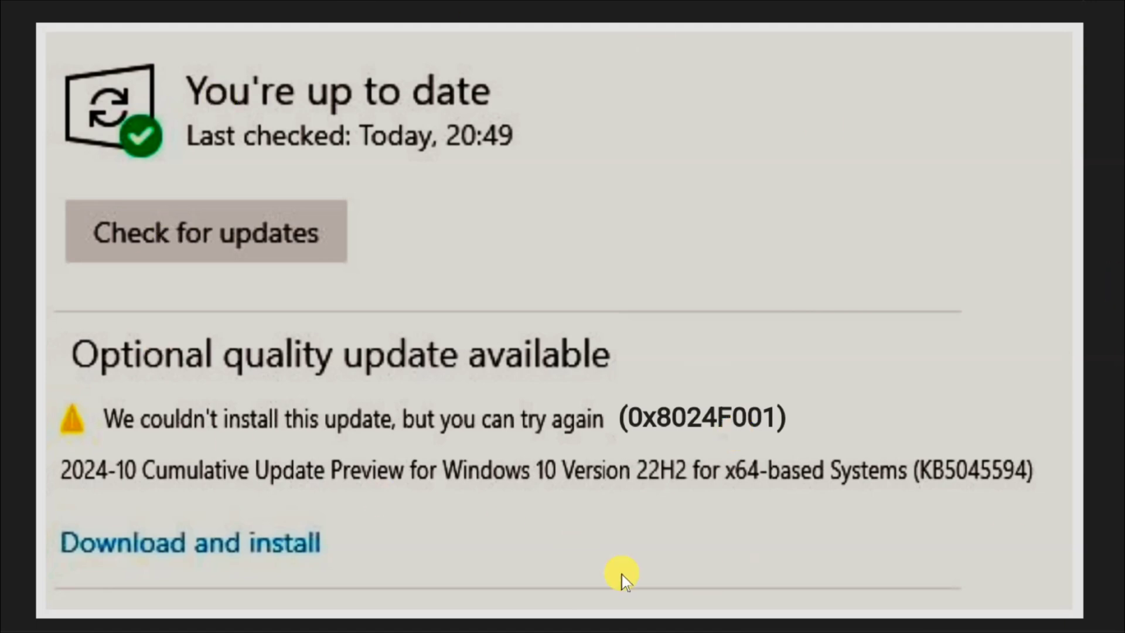
Step: Search for the Troubleshoot settings from the desktop and open the list of other troubleshooters
left_click(769, 611)
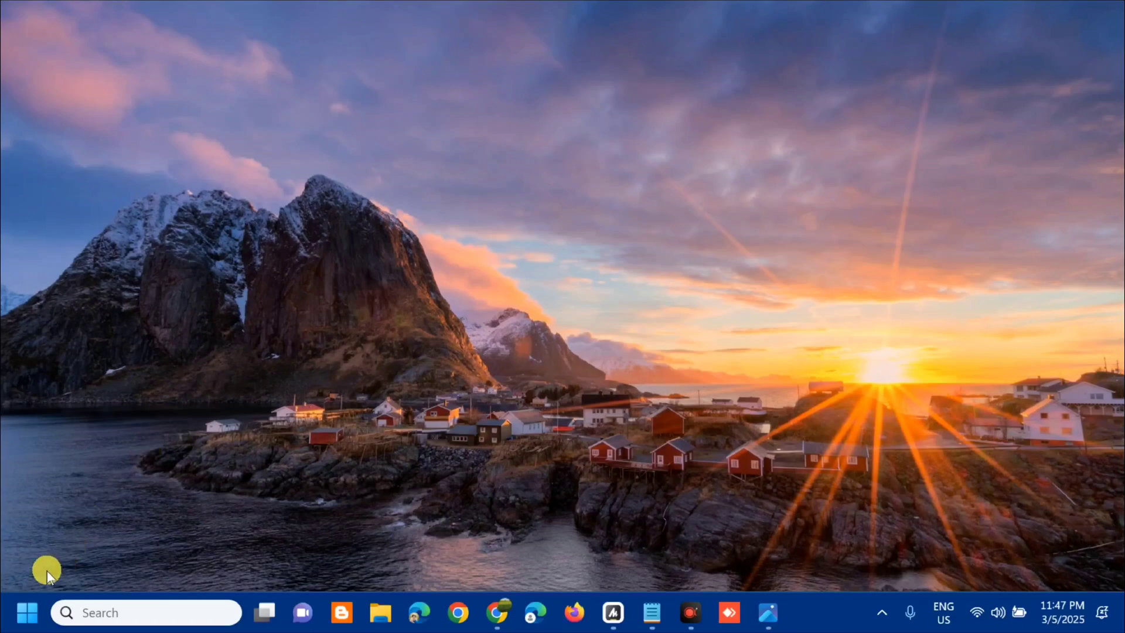
left_click(25, 614)
left_click(119, 89)
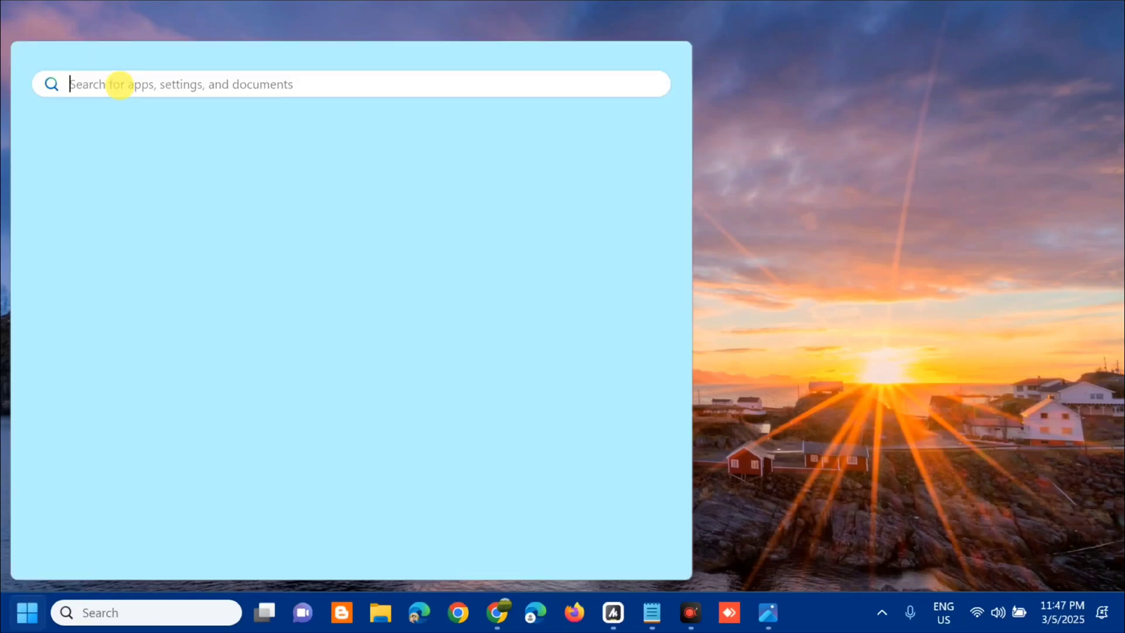
type("trouble")
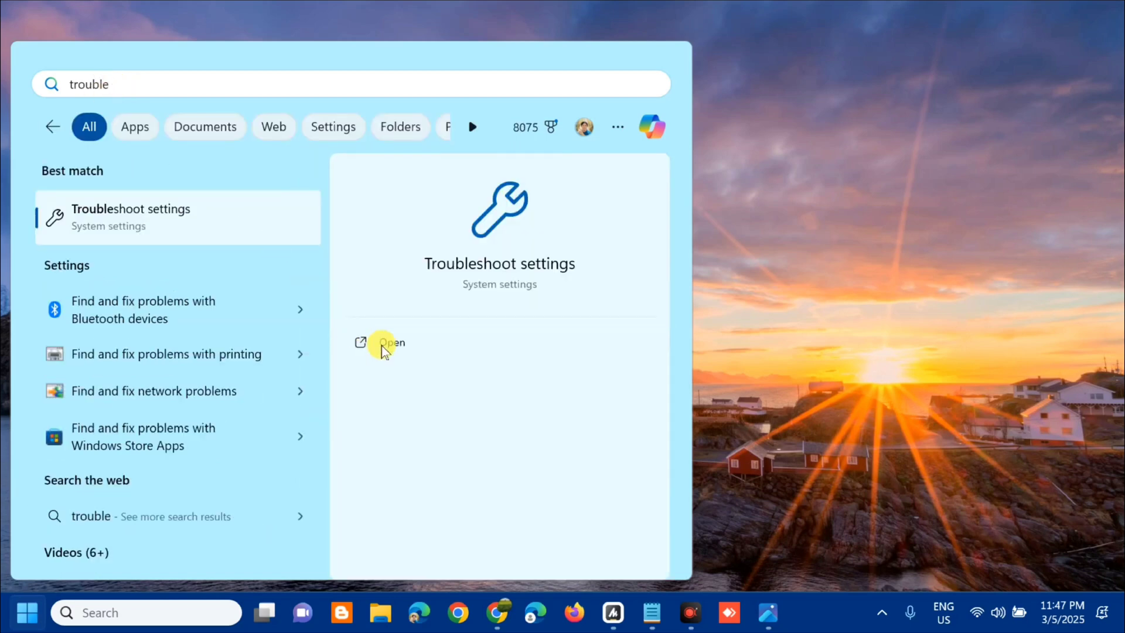
left_click(392, 346)
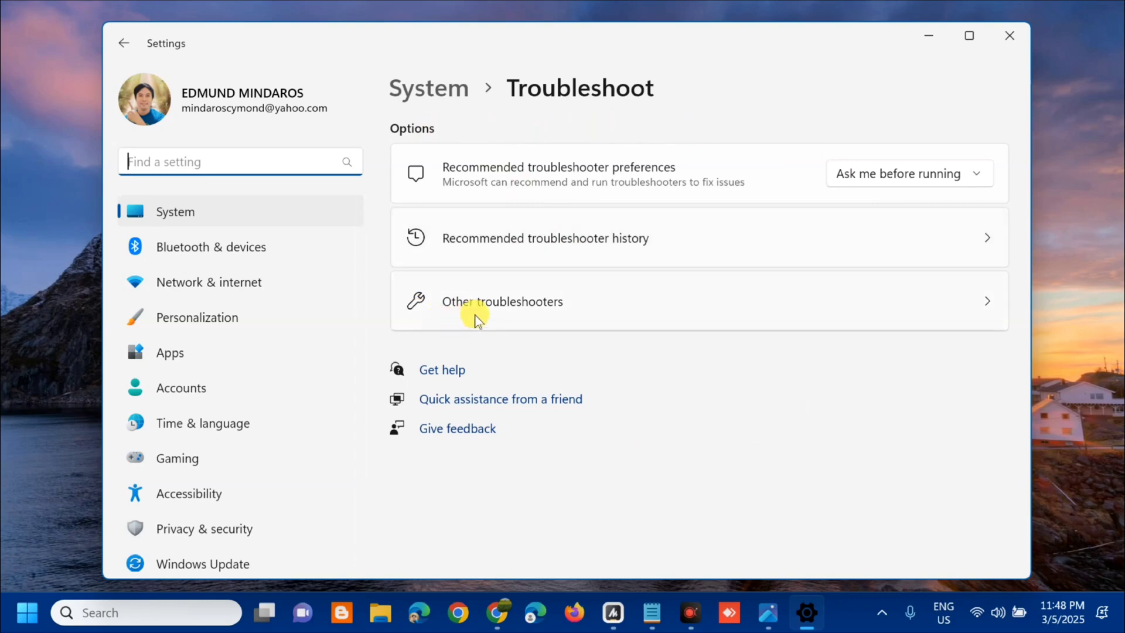
left_click(505, 311)
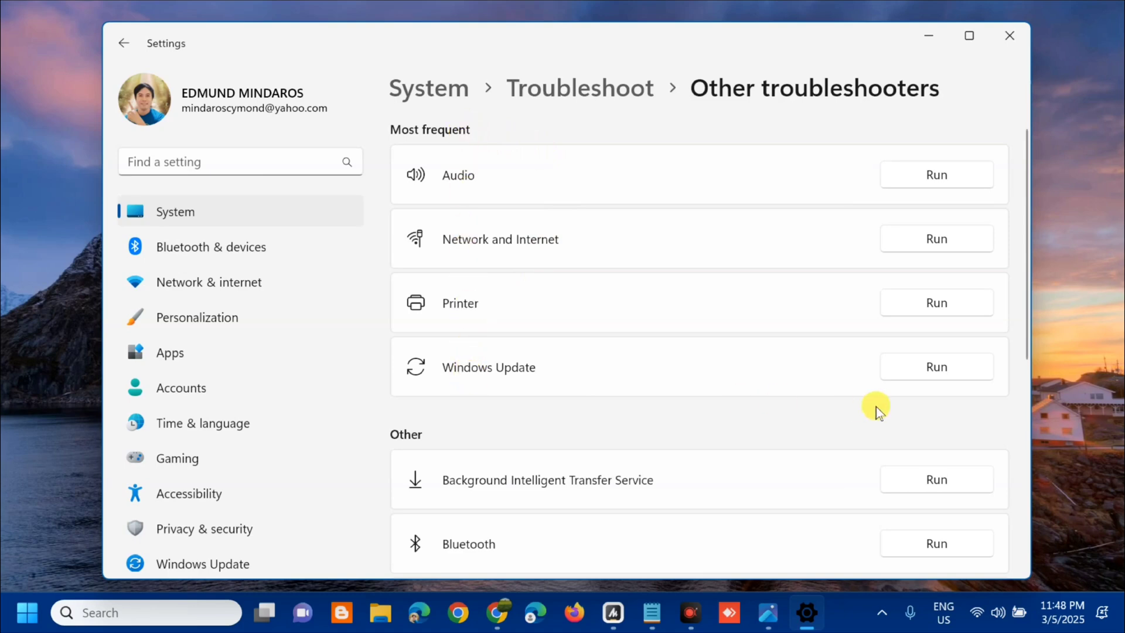
Step: Run the Windows Update troubleshooter, then close its report and the Settings window
left_click(934, 368)
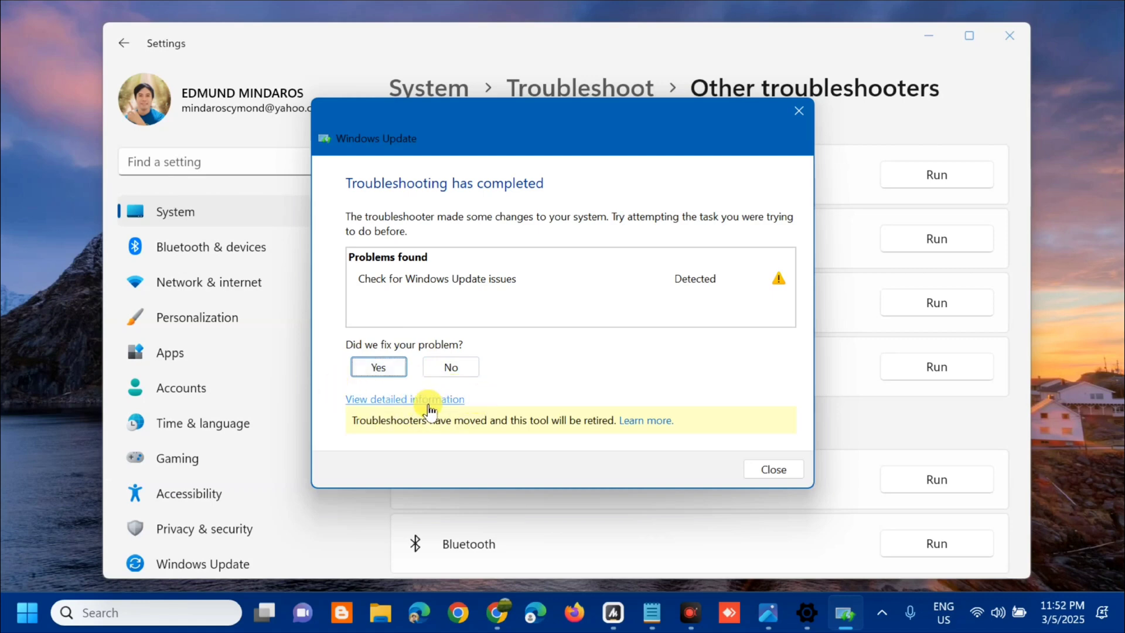
left_click(773, 470)
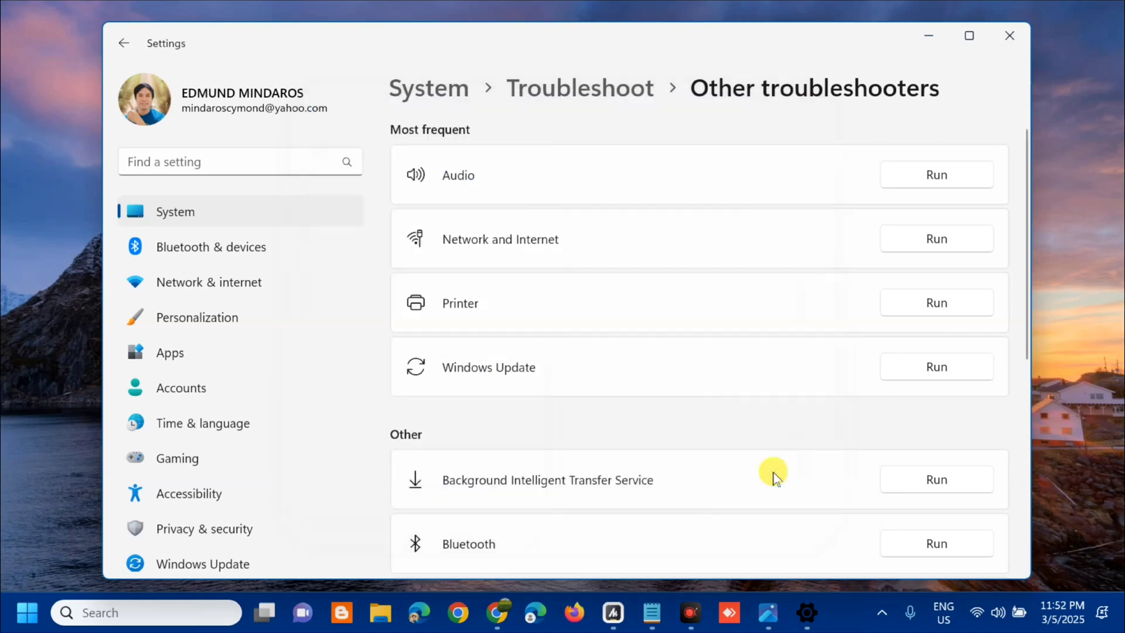
left_click(1005, 38)
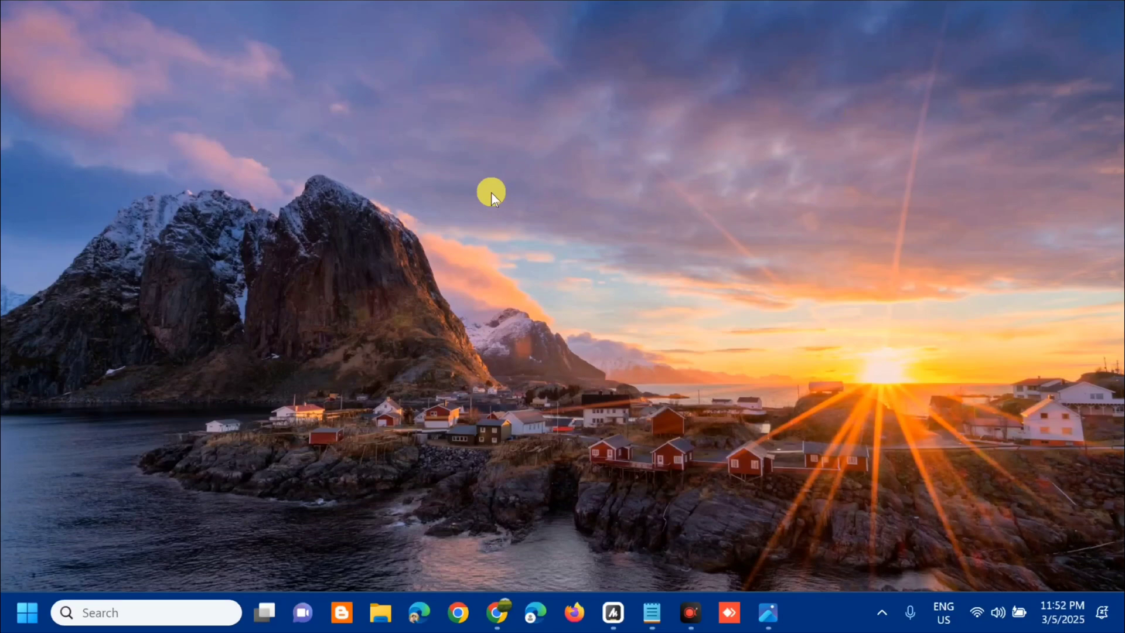
Step: Search for "services" and open the Services app
left_click(28, 613)
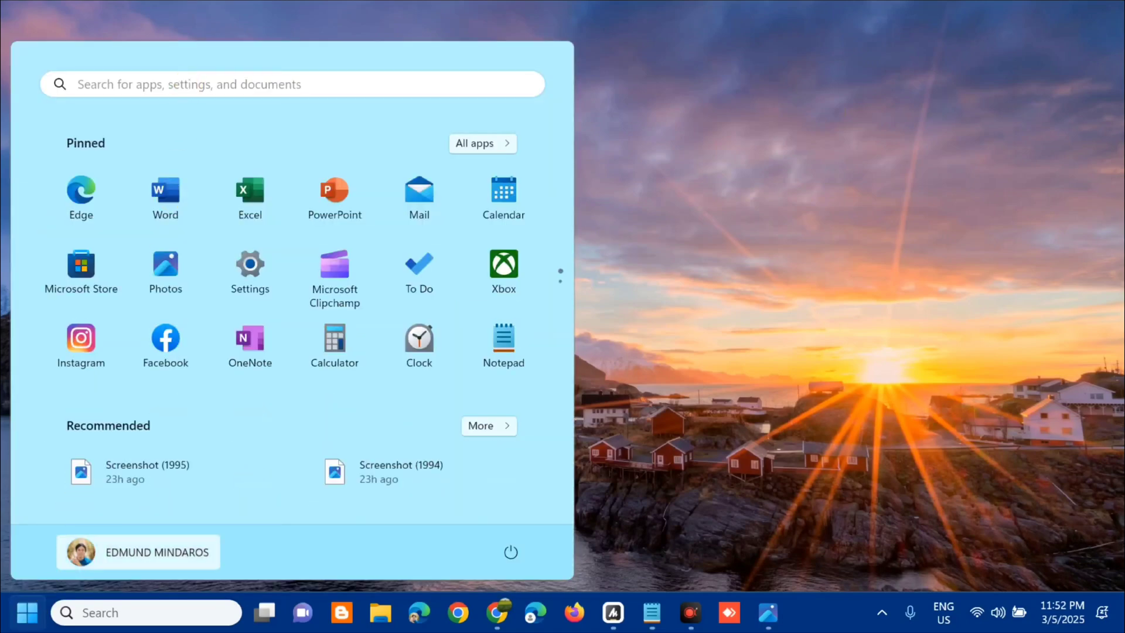
left_click(189, 84)
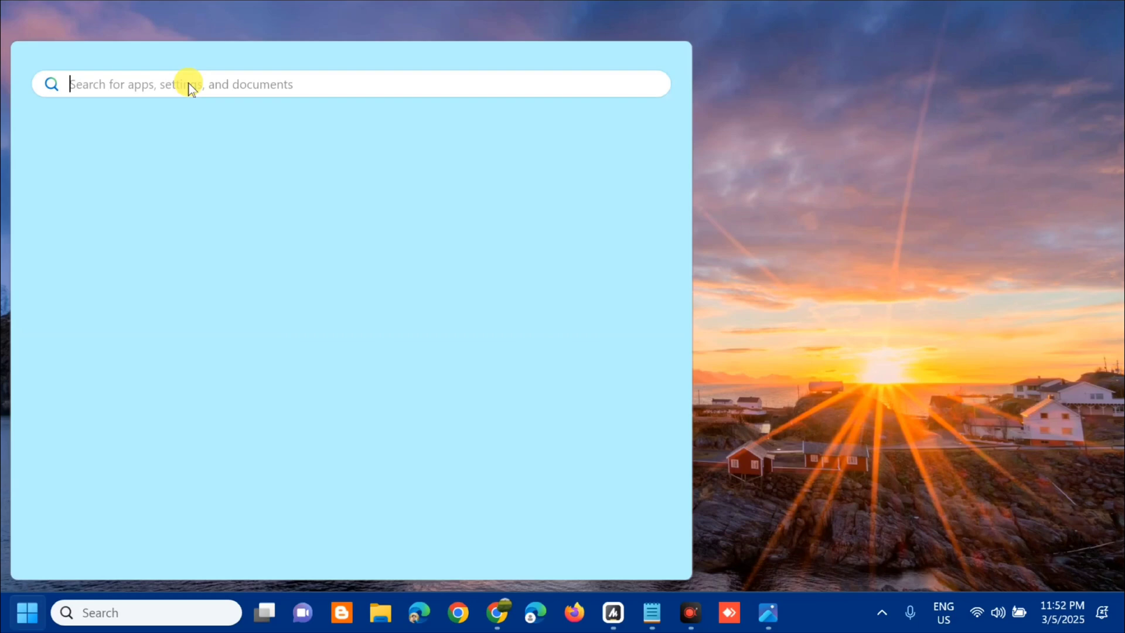
type("serv")
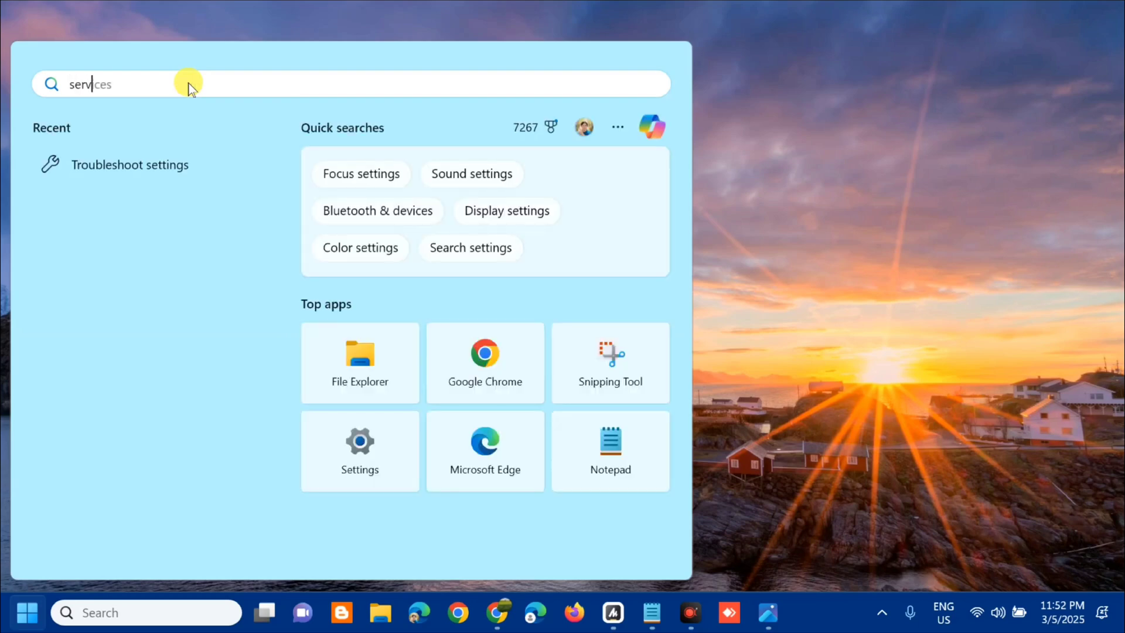
type("ices")
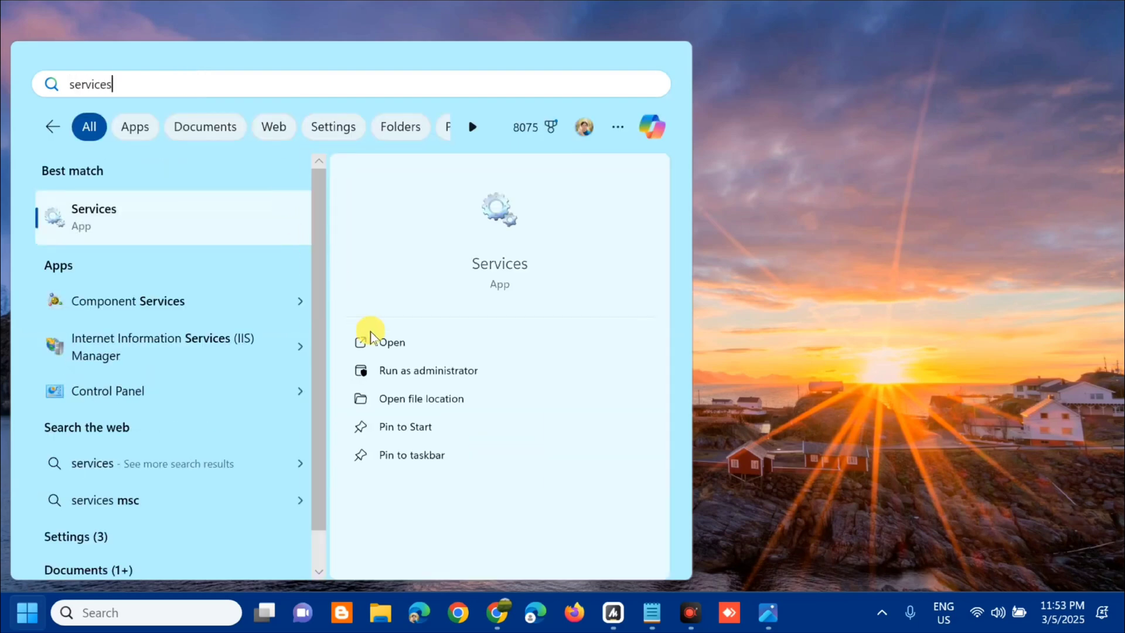
left_click(389, 342)
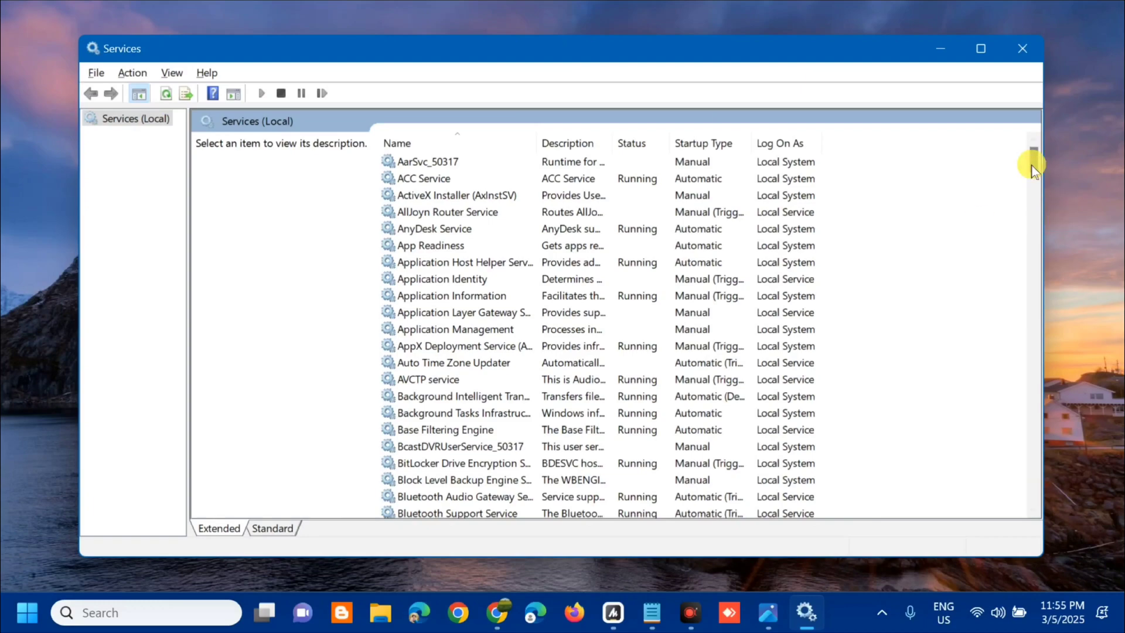
Step: Restart the Windows Update service
left_click_drag(1032, 170, 1009, 501)
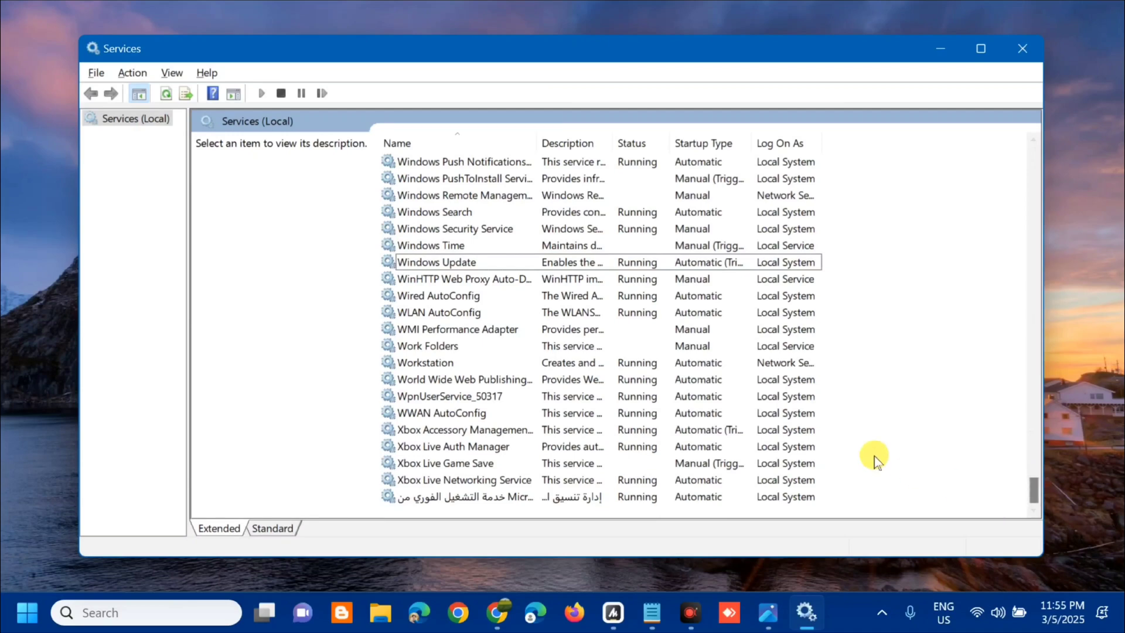
left_click(527, 261)
right_click(529, 262)
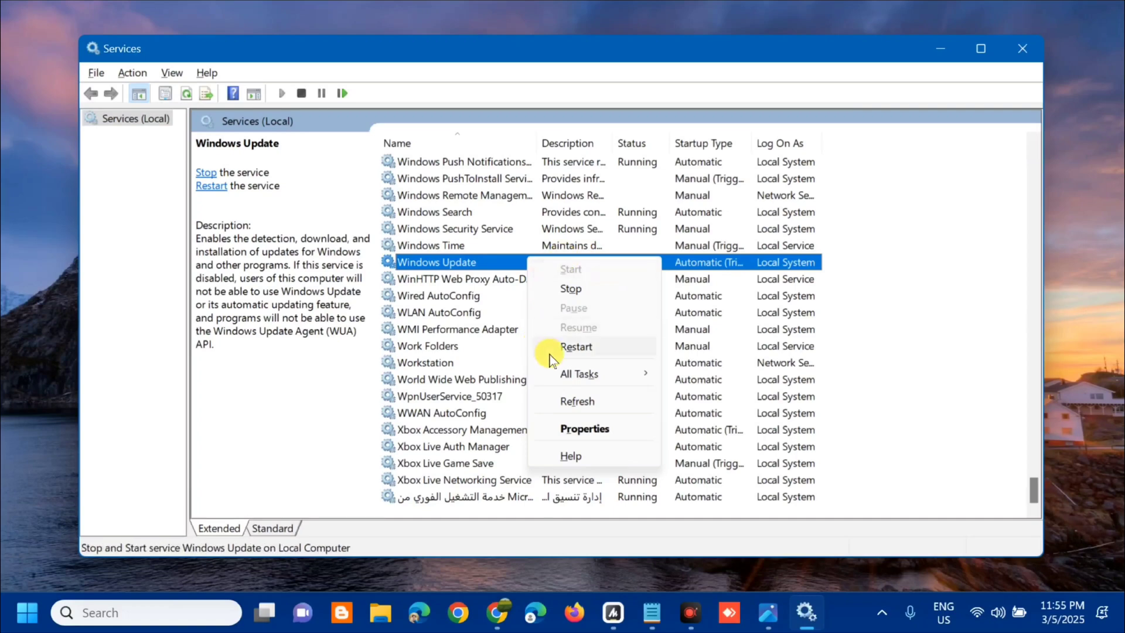
left_click(581, 349)
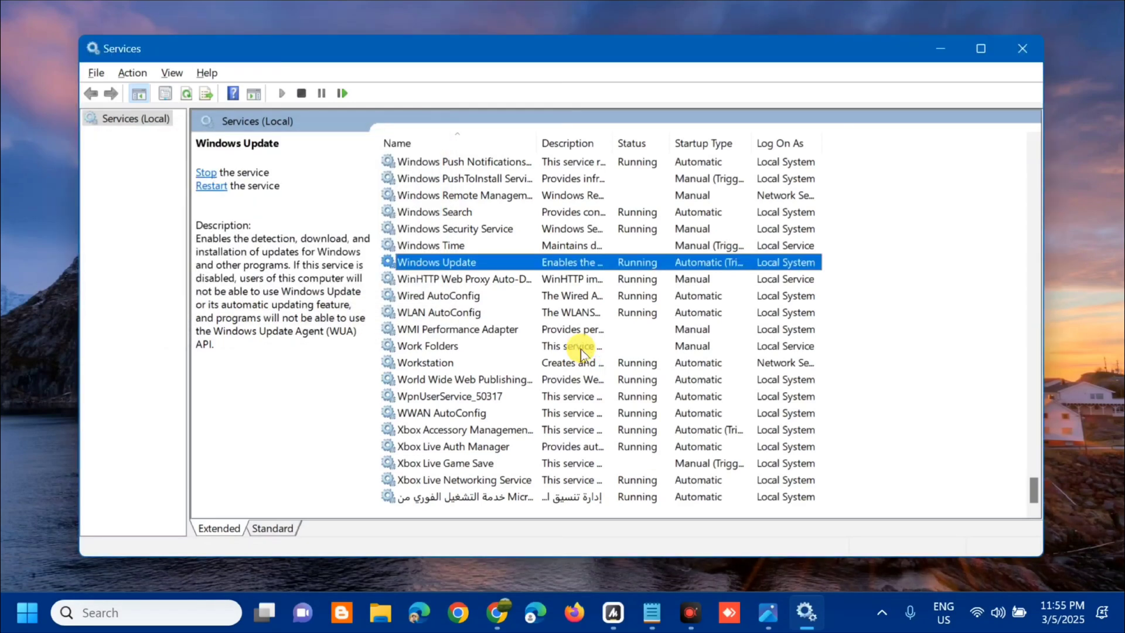
Step: Set the Windows Update service's startup type to Automatic in its properties and apply the setting
right_click(531, 262)
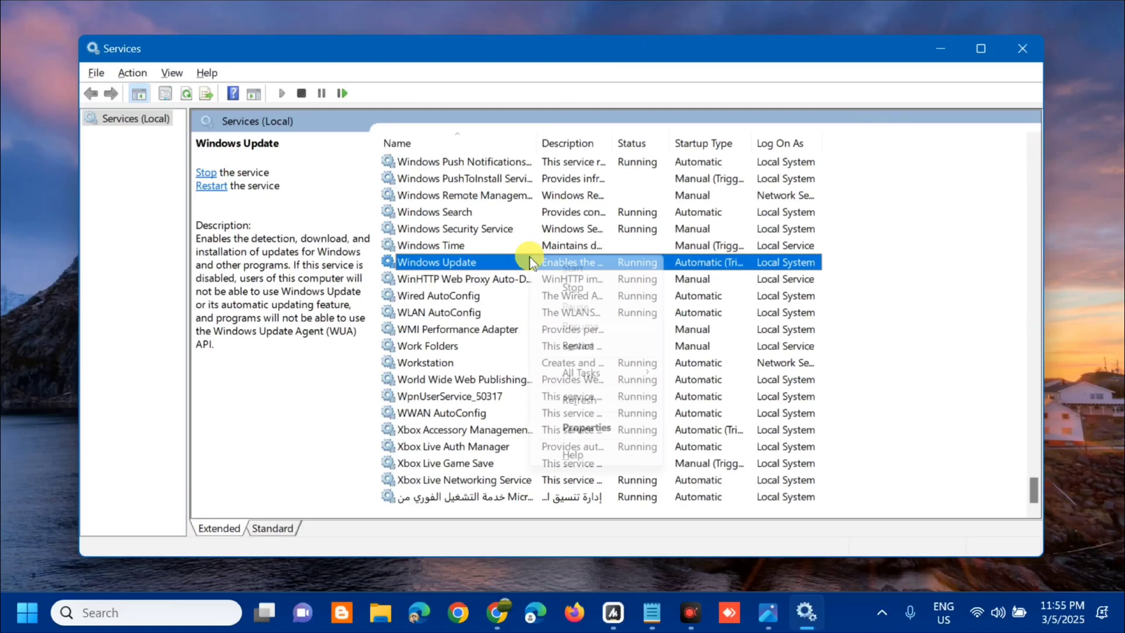
key("r")
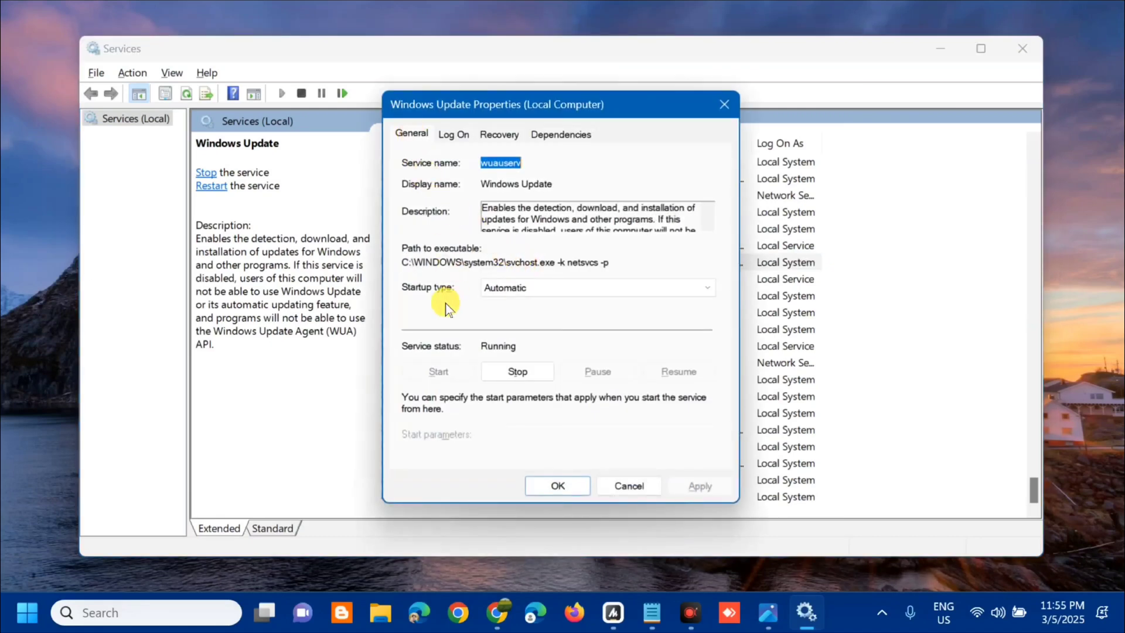
left_click(695, 289)
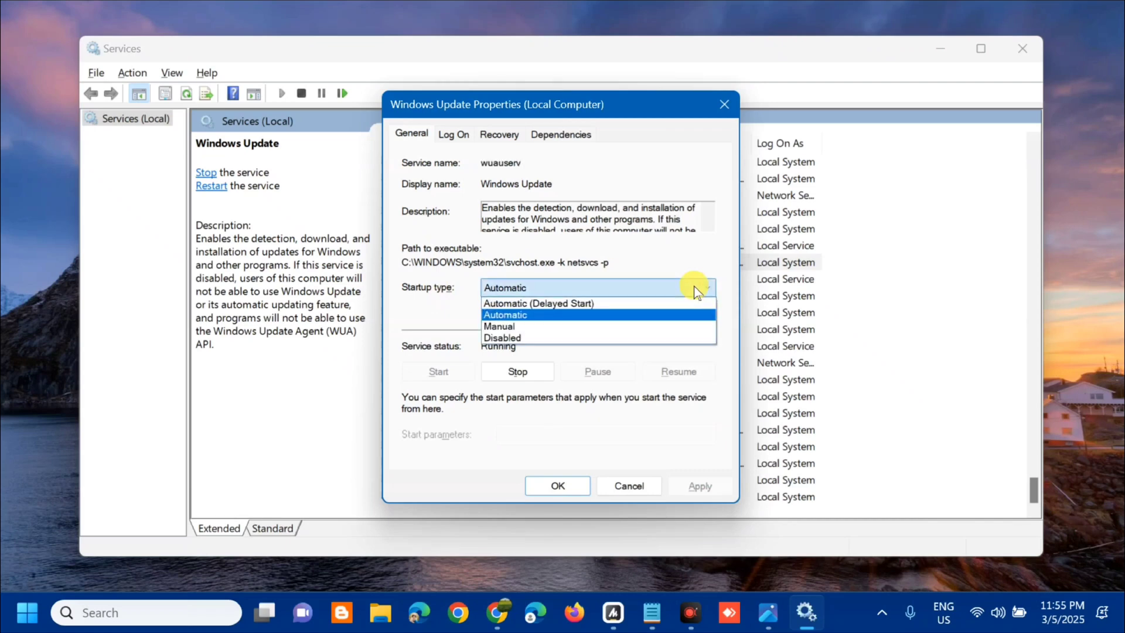
left_click(619, 315)
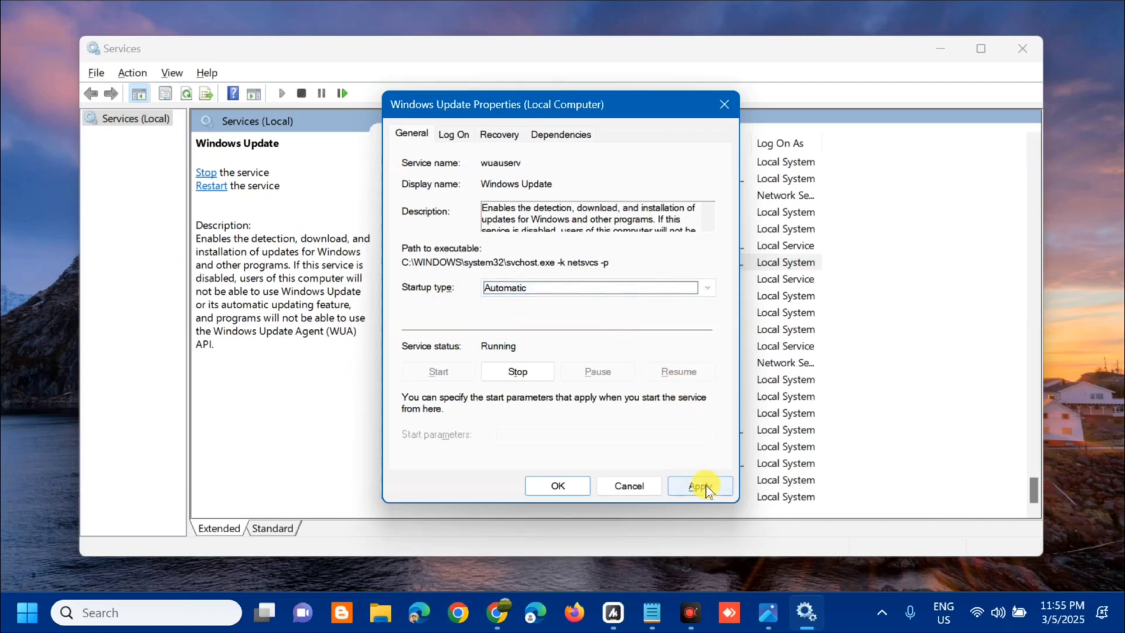
left_click(705, 487)
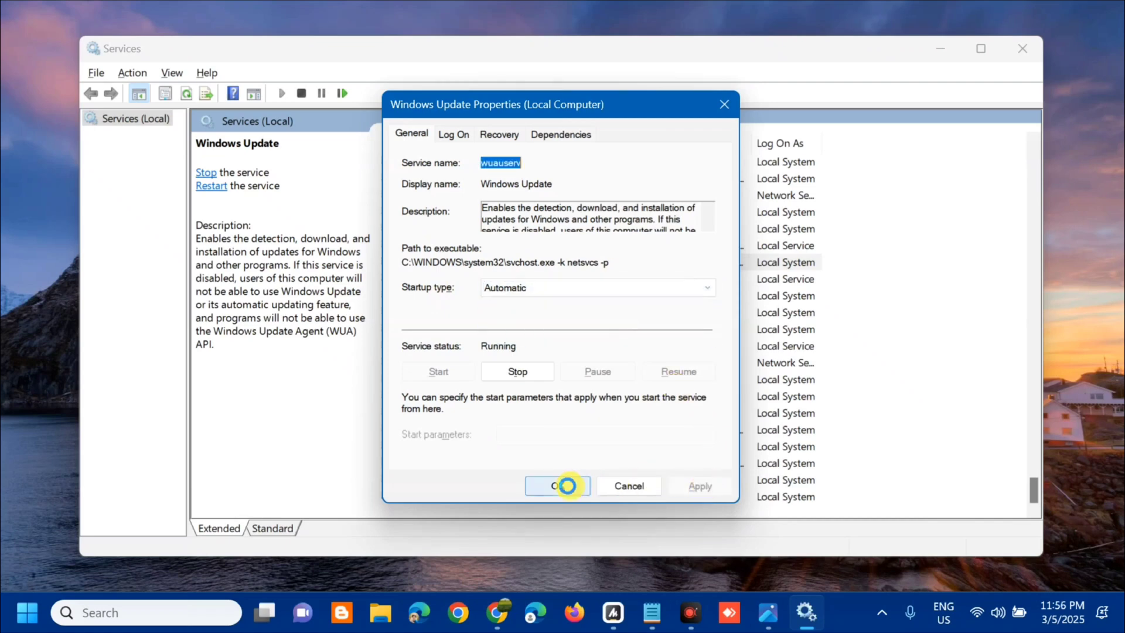
left_click(566, 486)
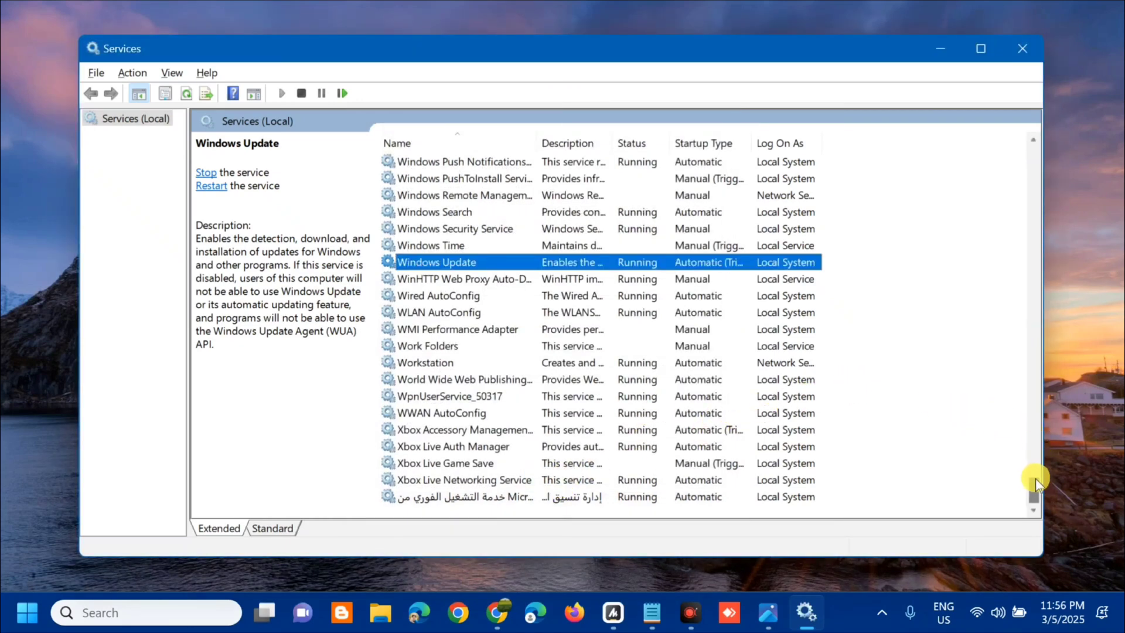
Step: Find Cryptographic Services in the services list and restart it
scroll(1032, 466, "up", 1)
left_click_drag(1033, 478, 1027, 189)
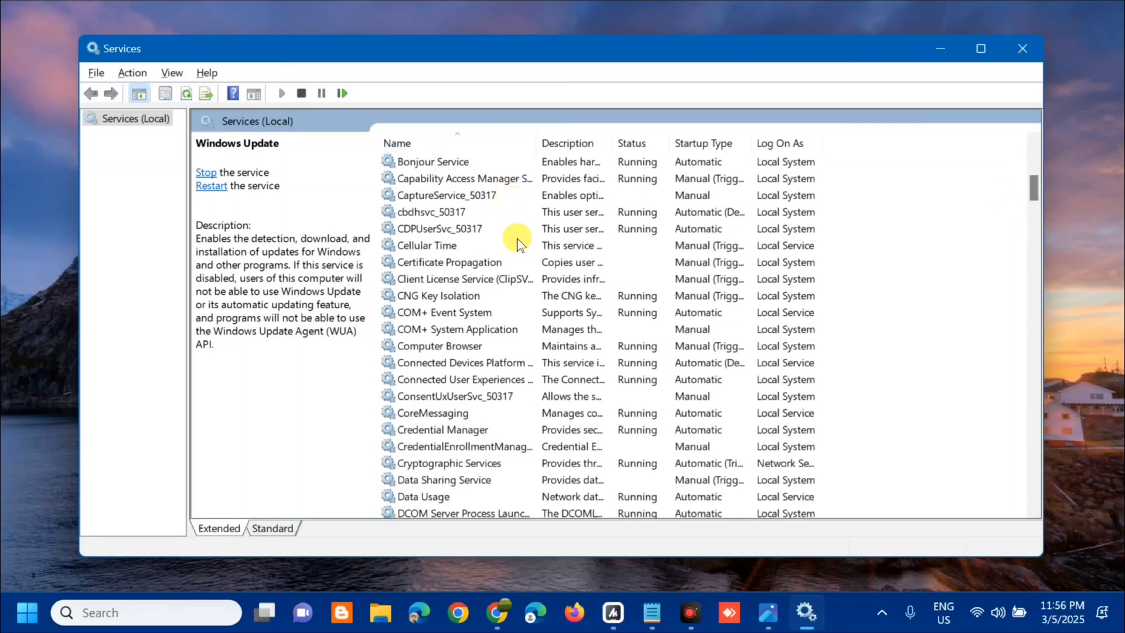
left_click(505, 467)
right_click(506, 467)
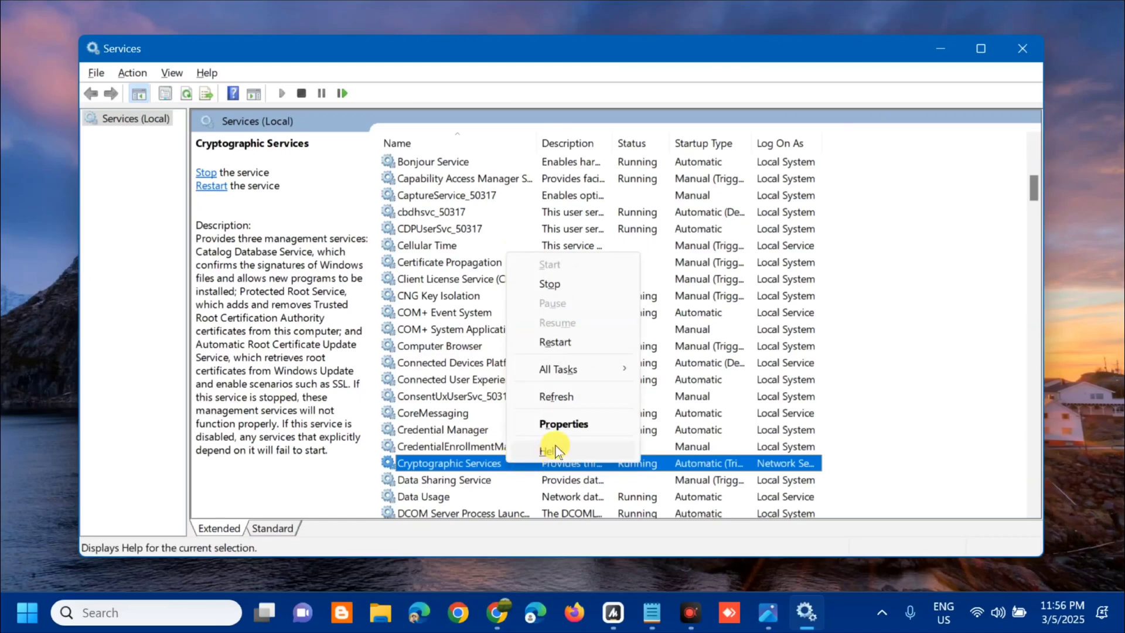
left_click(554, 344)
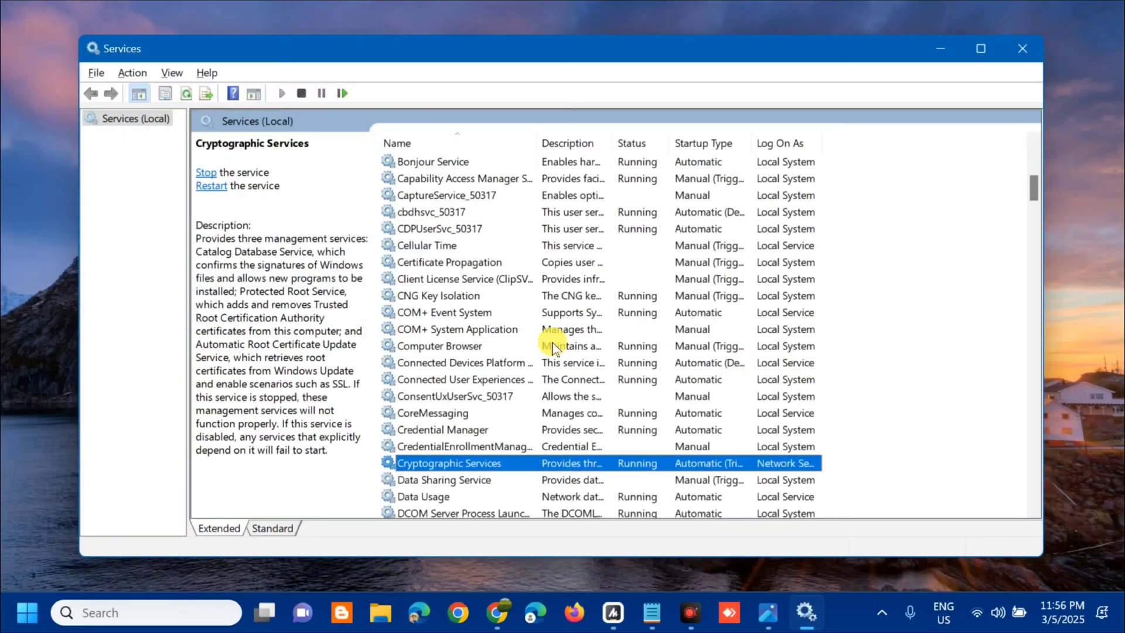
Step: Set the startup type of Cryptographic Services to Automatic in its properties and accept the dialog
double_click(525, 464)
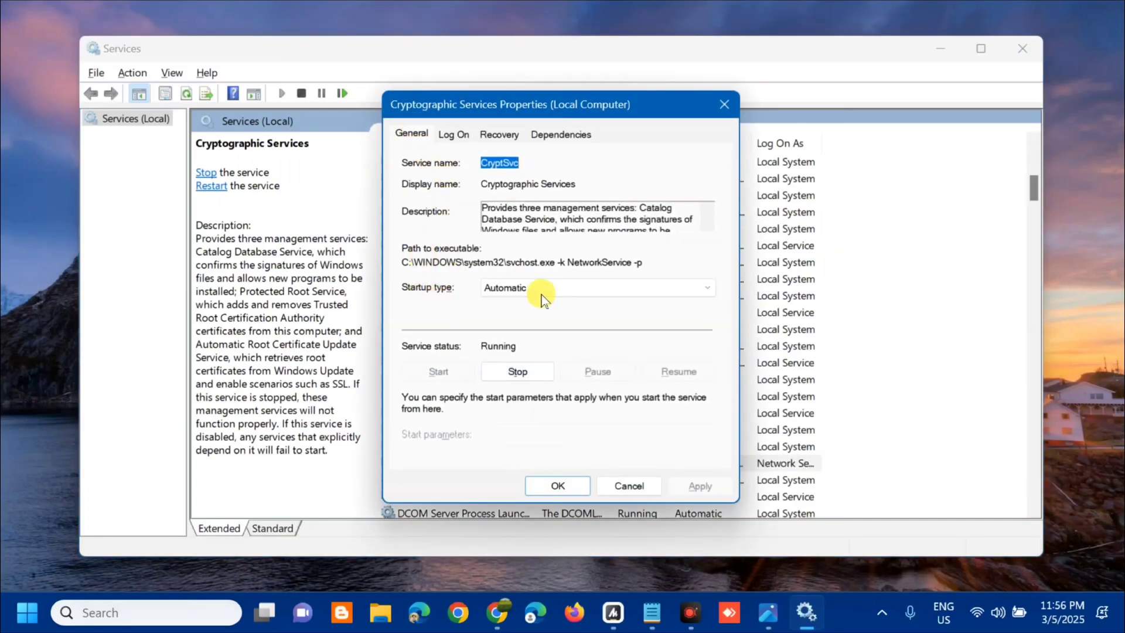
left_click(660, 284)
left_click(627, 311)
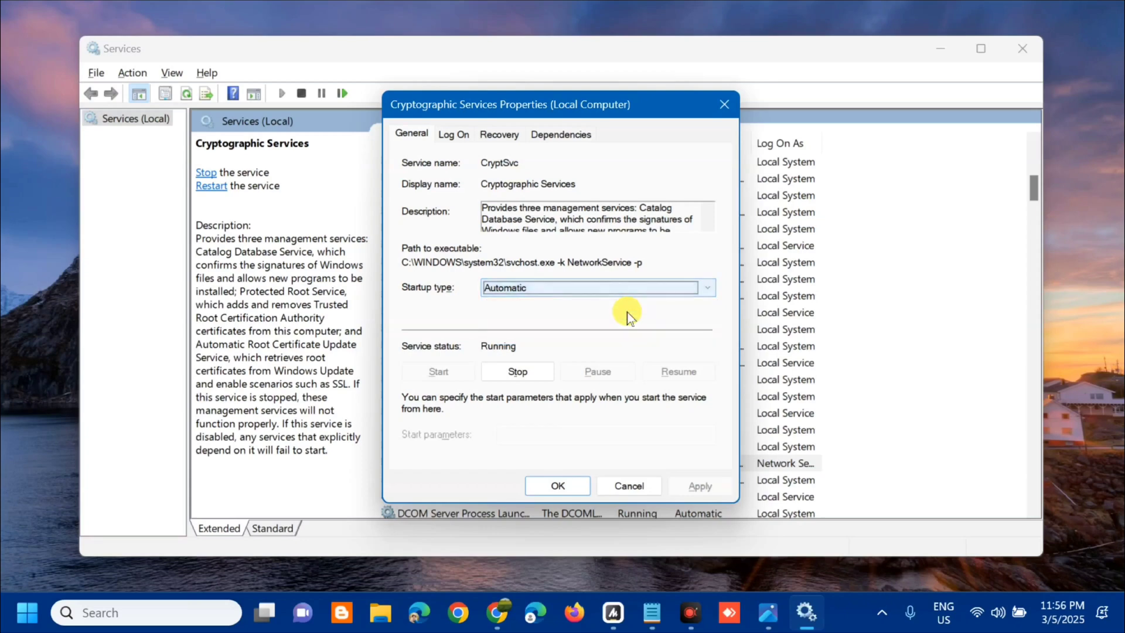
left_click(563, 489)
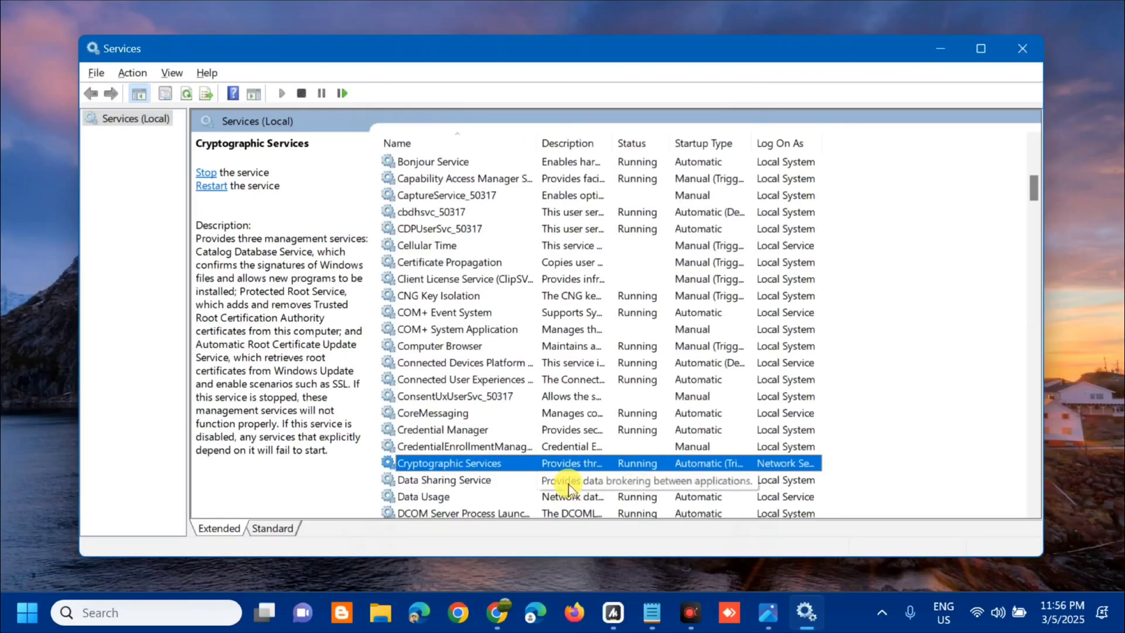
Step: Find the Windows Installer service in the services list and start it
left_click(1029, 231)
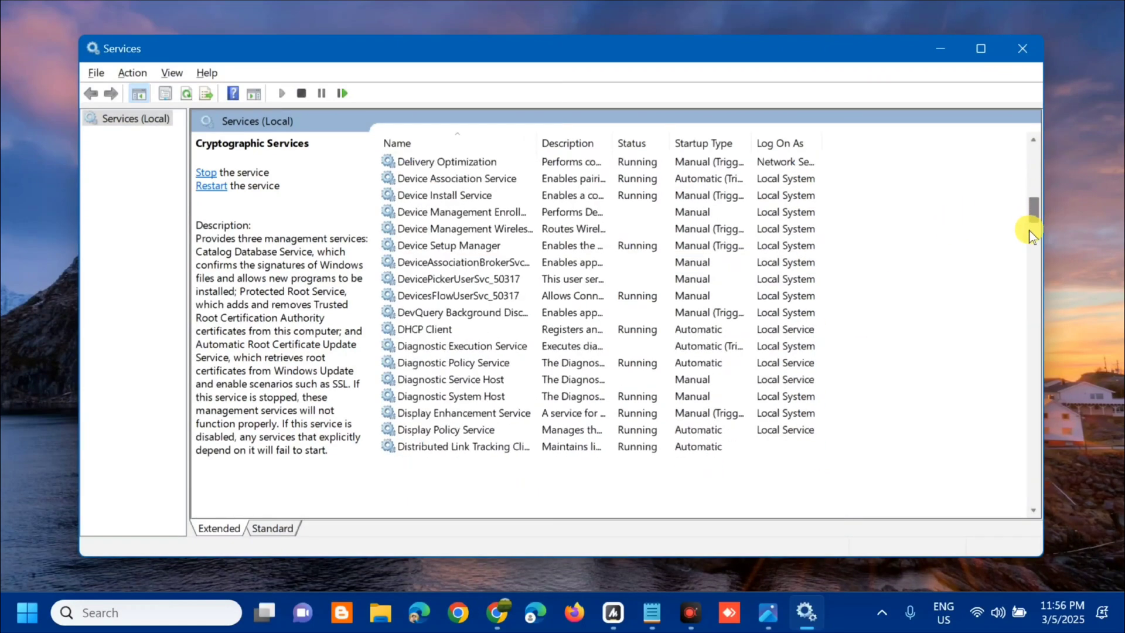
left_click_drag(1029, 231, 1006, 476)
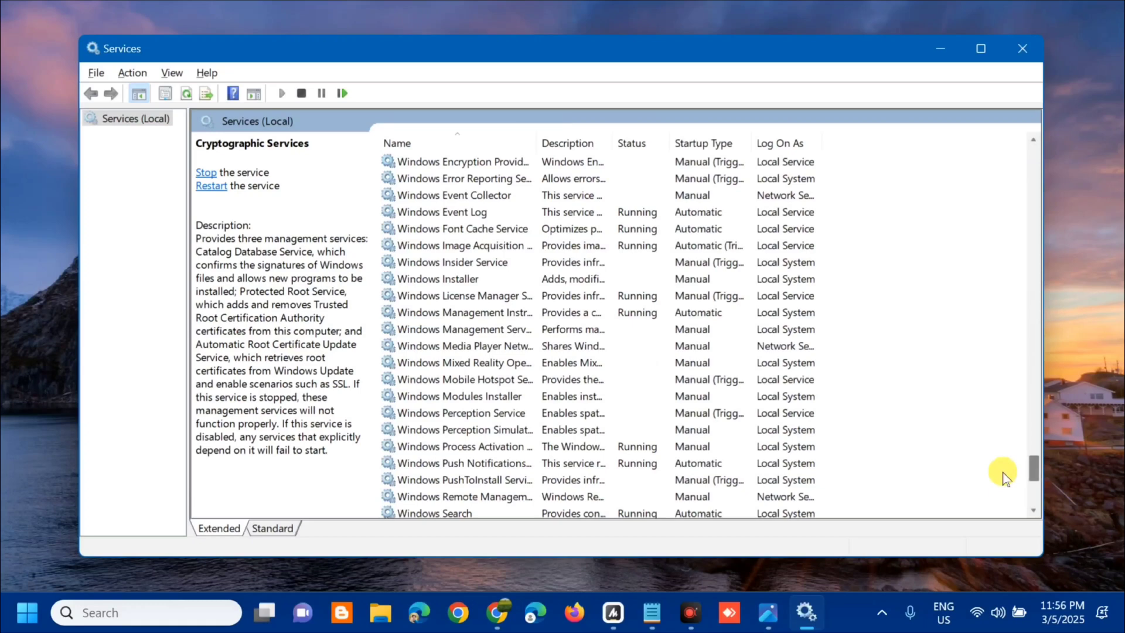
left_click(555, 278)
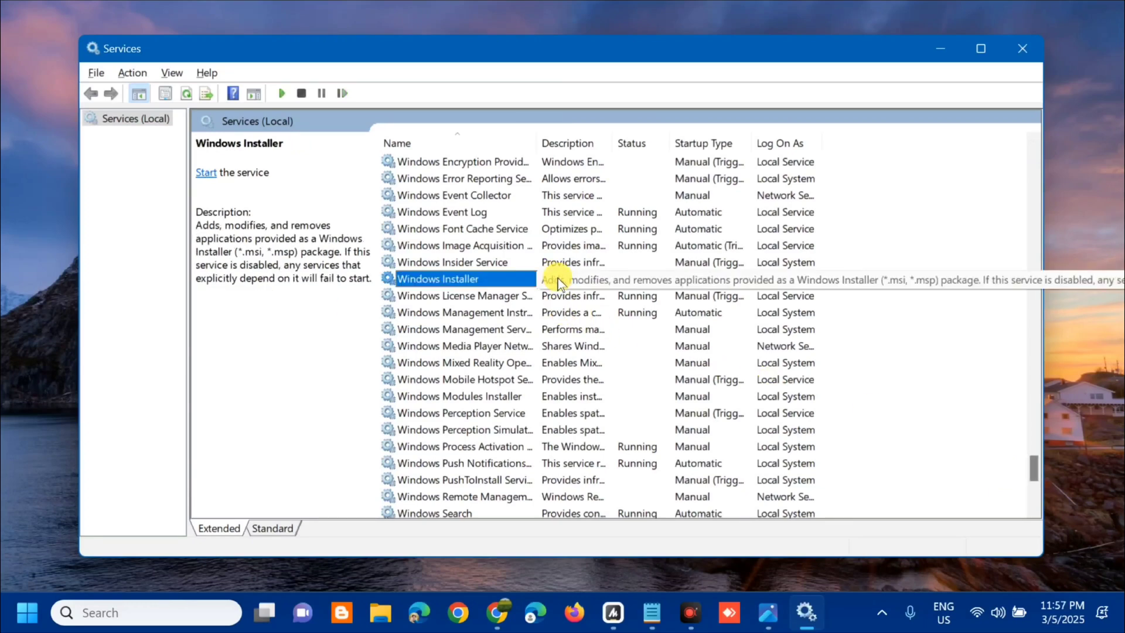
right_click(558, 281)
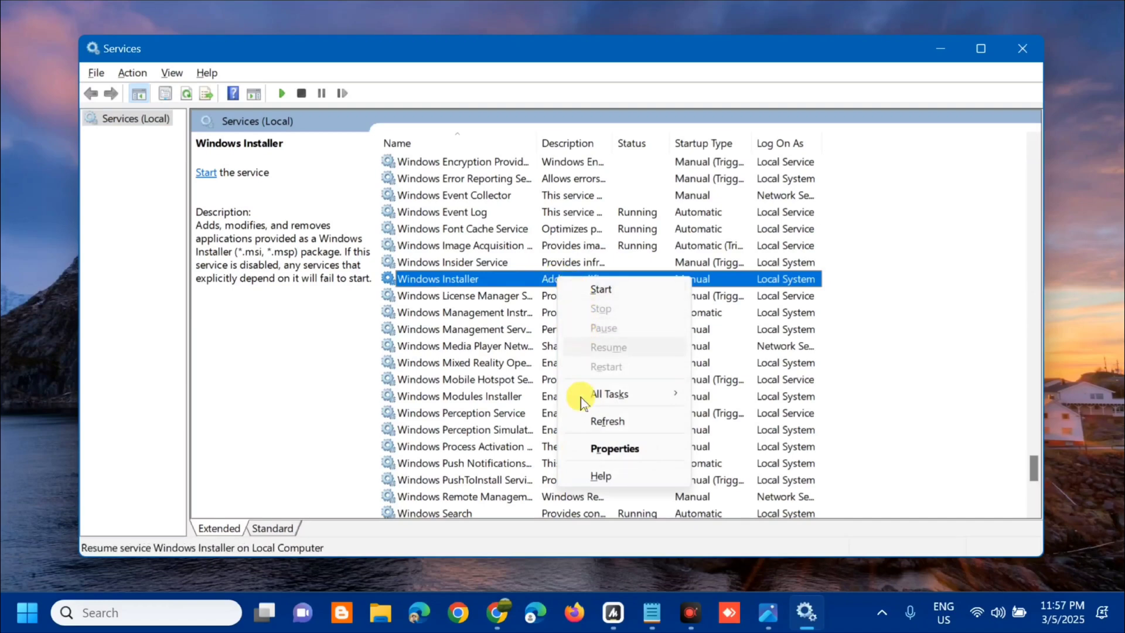
left_click(602, 289)
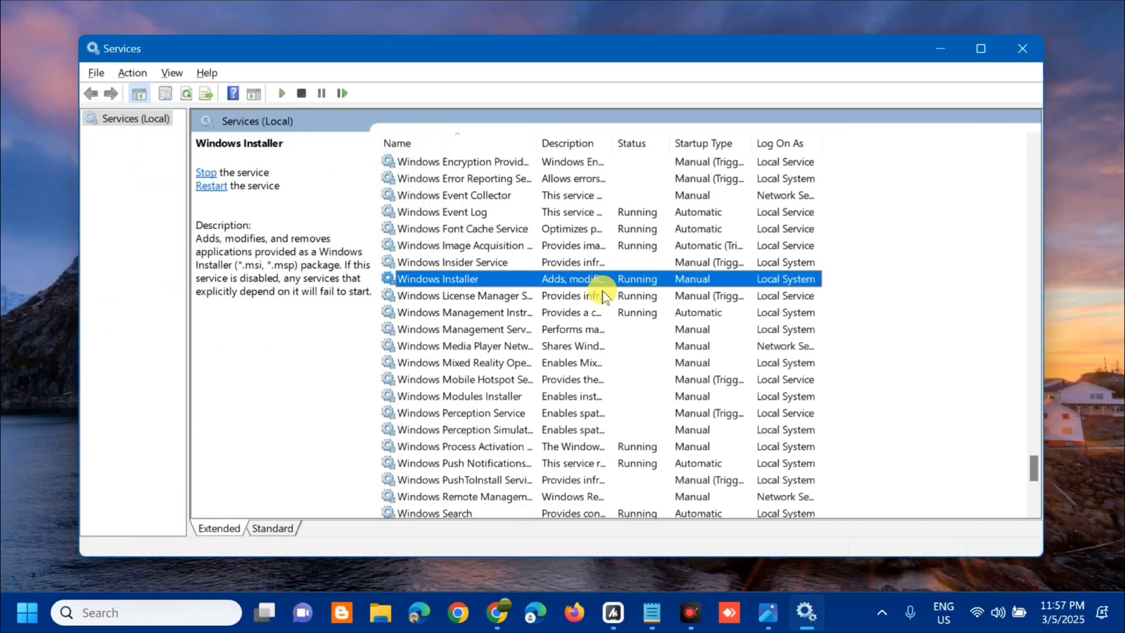
Step: Check the startup type and status in the Windows Installer properties, then close the Services window
double_click(540, 281)
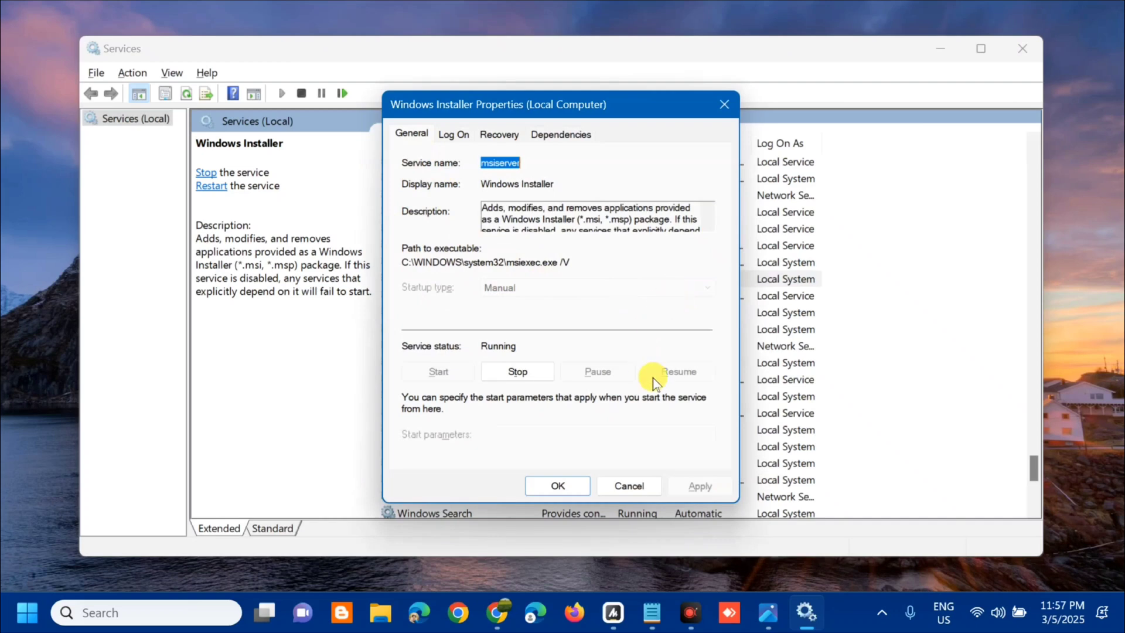
left_click(557, 487)
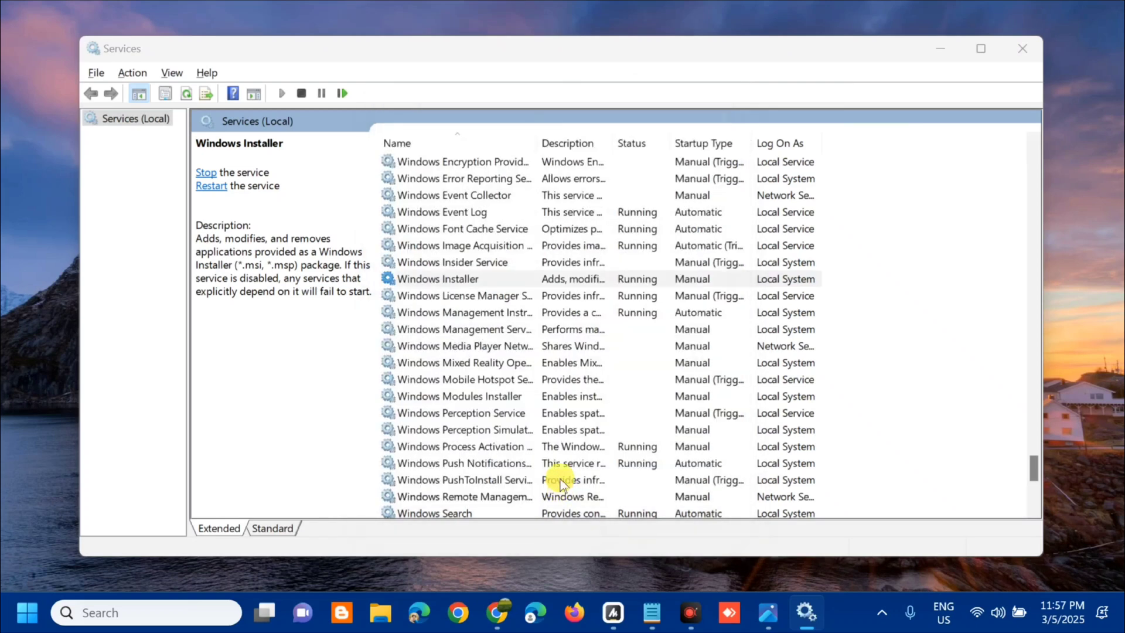
left_click(1023, 49)
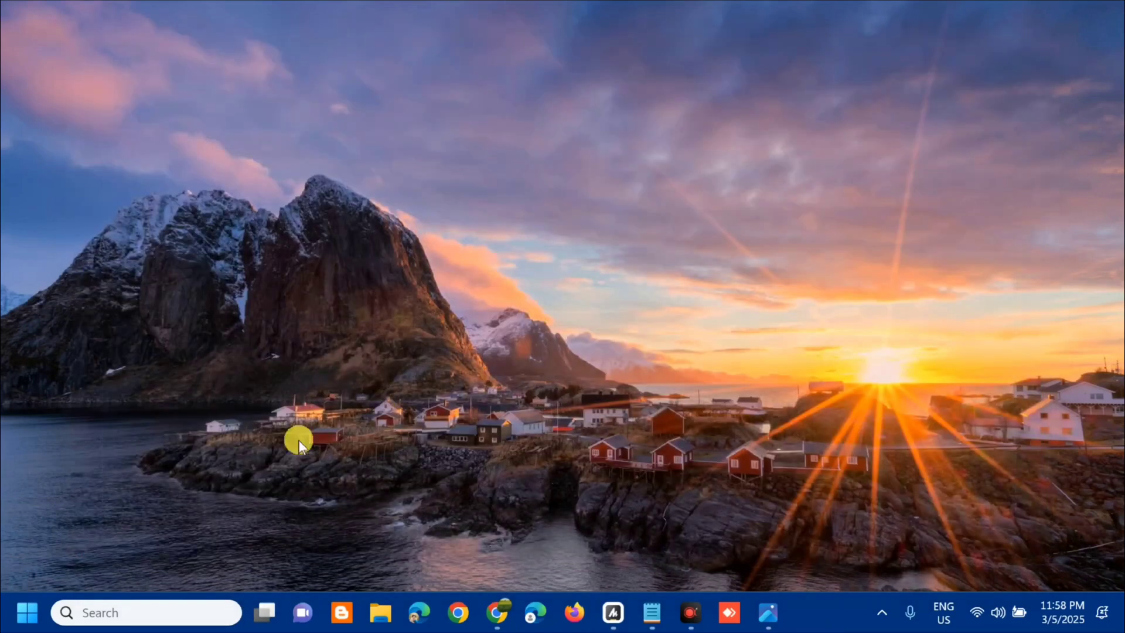
left_click(27, 612)
left_click(512, 551)
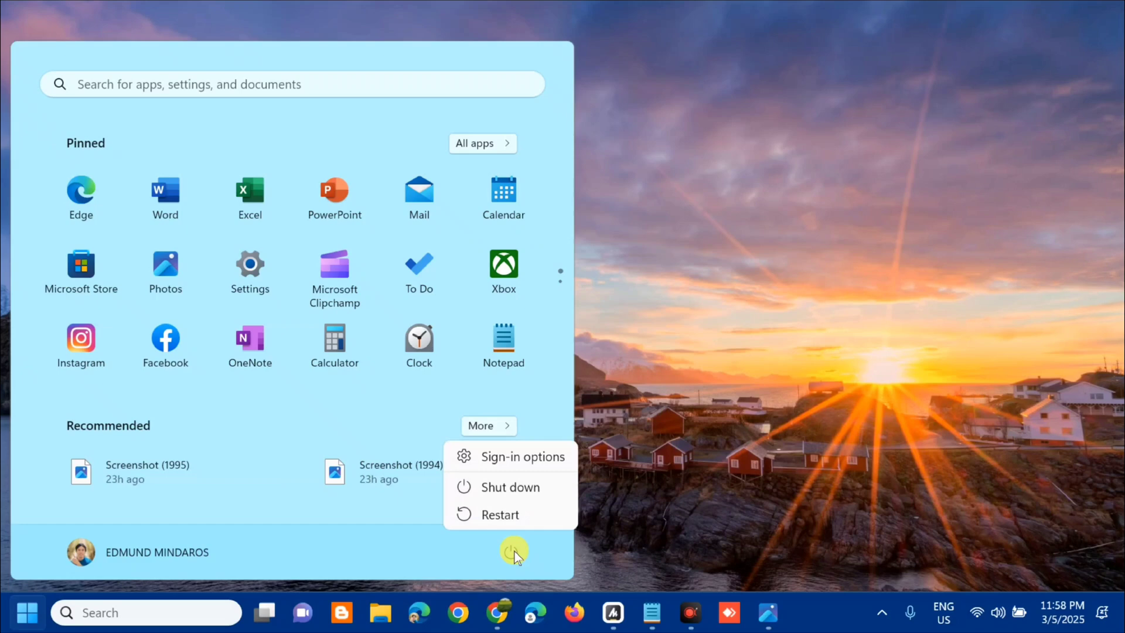
left_click(712, 388)
left_click(712, 388)
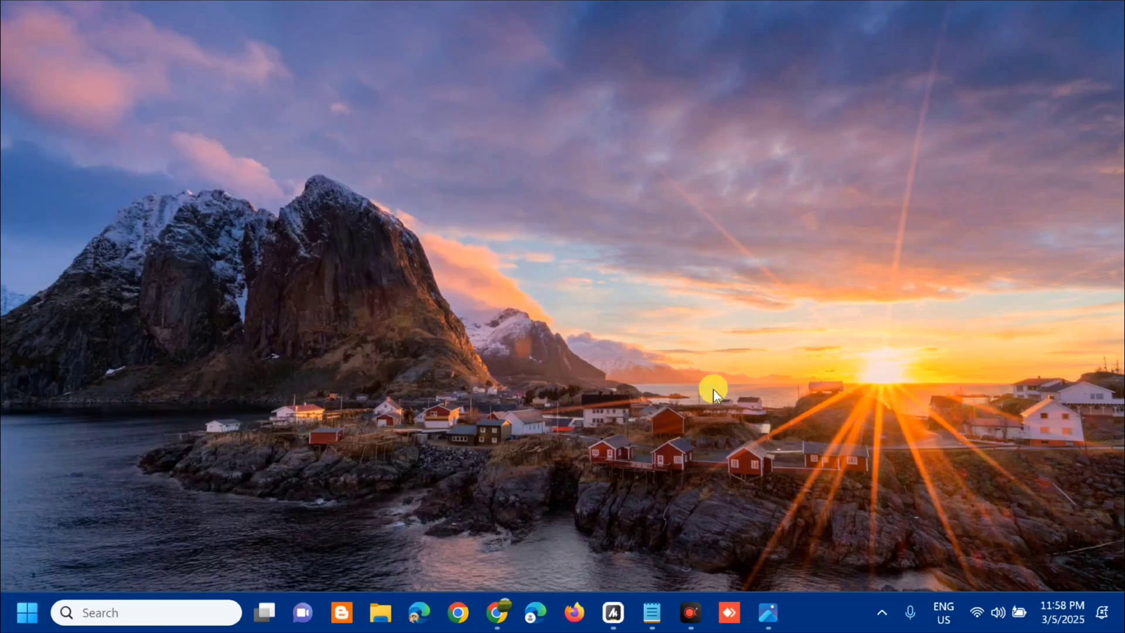